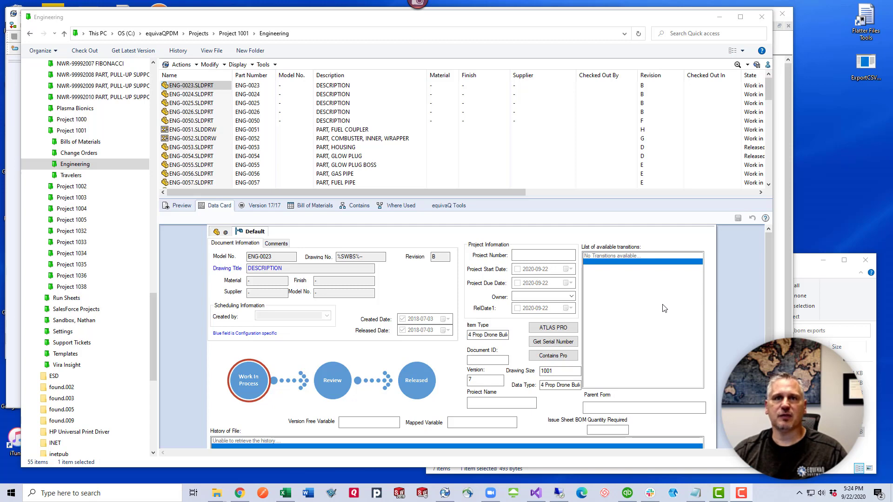
Bring the xml imports.csv workbook in front of the PDM Explorer window
{"action": "left_click", "coordinate": [285, 494]}
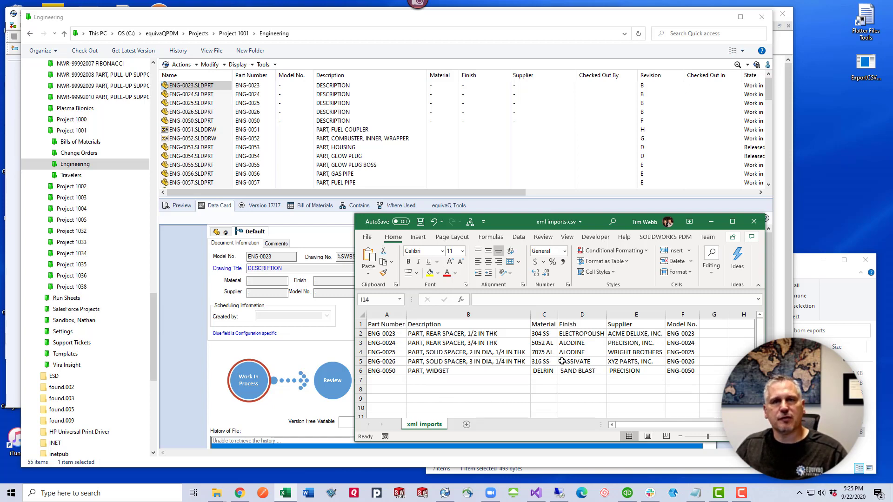
Review the Description to Model No. headers and part rows, then save xml imports.csv and close Excel
{"action": "left_click", "coordinate": [445, 324]}
{"action": "left_click_drag", "start_coordinate": [445, 324], "coordinate": [688, 325]}
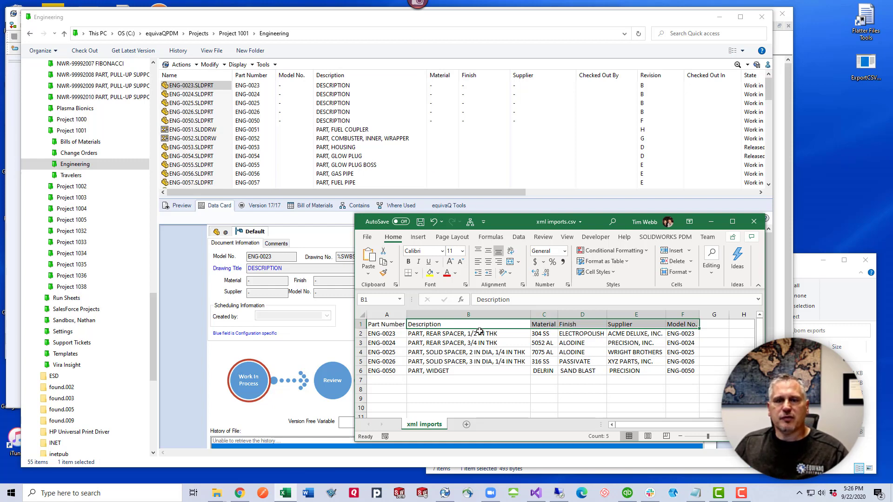
{"action": "left_click_drag", "start_coordinate": [448, 333], "coordinate": [689, 370]}
{"action": "left_click", "coordinate": [636, 389]}
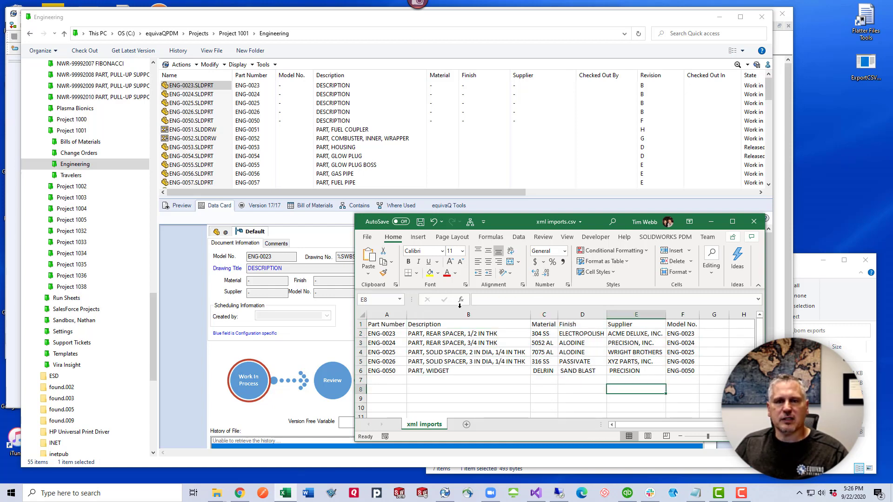
{"action": "left_click", "coordinate": [420, 222]}
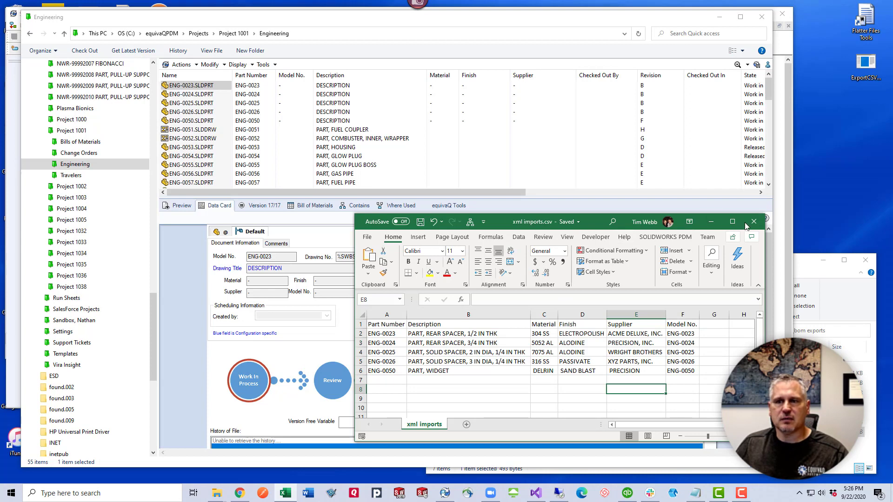
{"action": "left_click", "coordinate": [753, 222]}
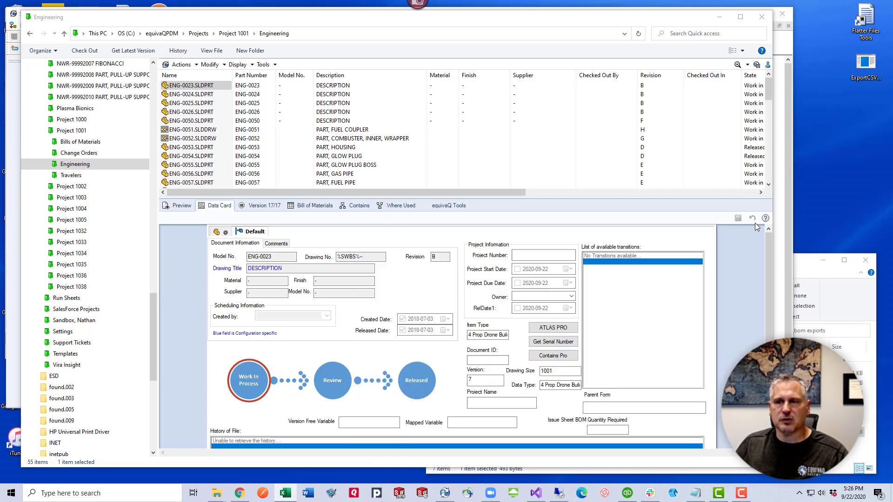
View xml imports.csv as plain text from the _bom exports folder, then close it
{"action": "left_click", "coordinate": [855, 303]}
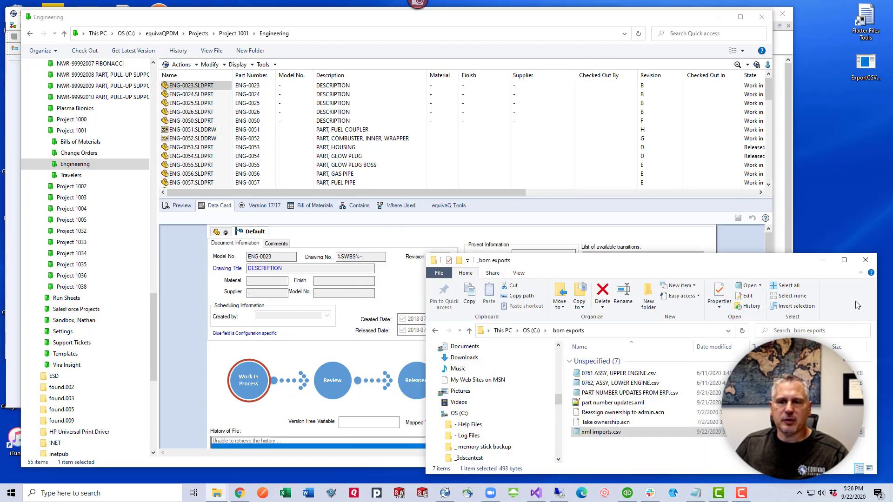
{"action": "double_click", "coordinate": [601, 432]}
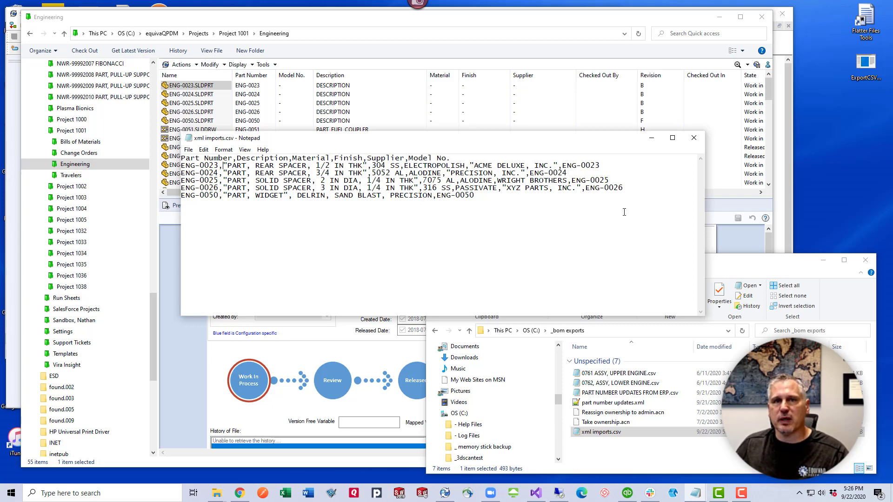
{"action": "left_click", "coordinate": [693, 139]}
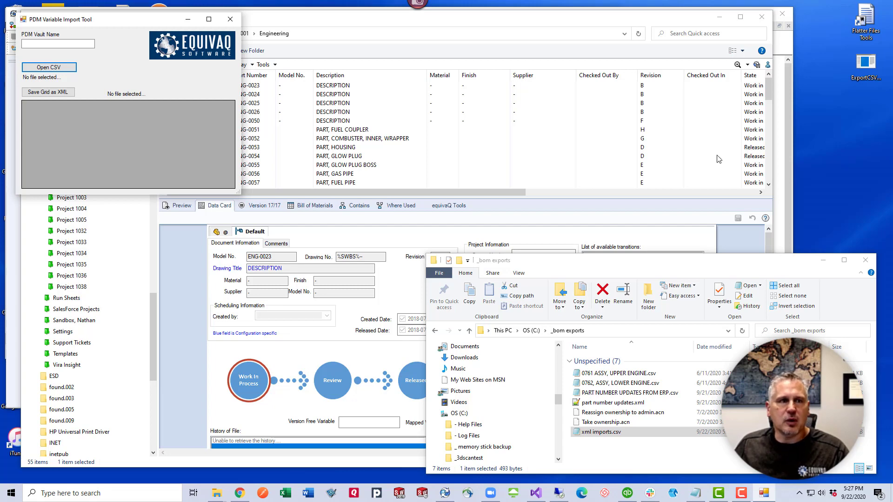
Enter EQUIVAQPDM as the PDM Vault Name in the centred import tool
{"action": "left_click_drag", "start_coordinate": [158, 72], "coordinate": [443, 87]}
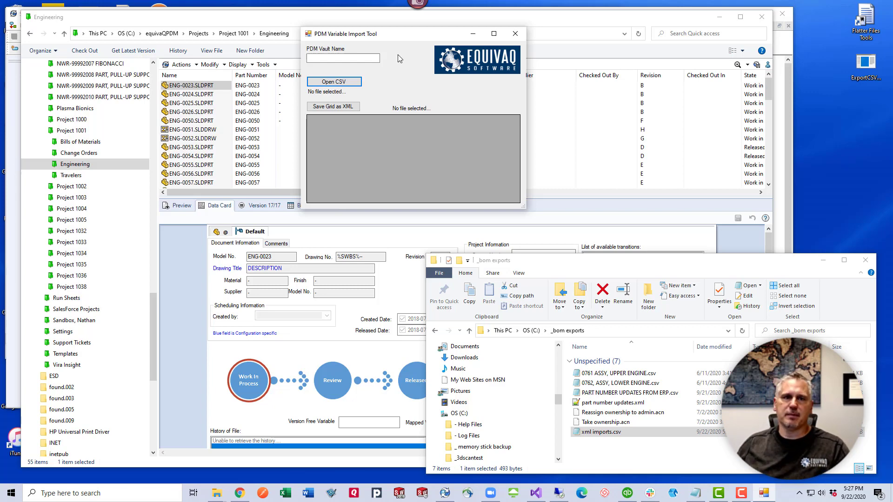
{"action": "left_click", "coordinate": [369, 60]}
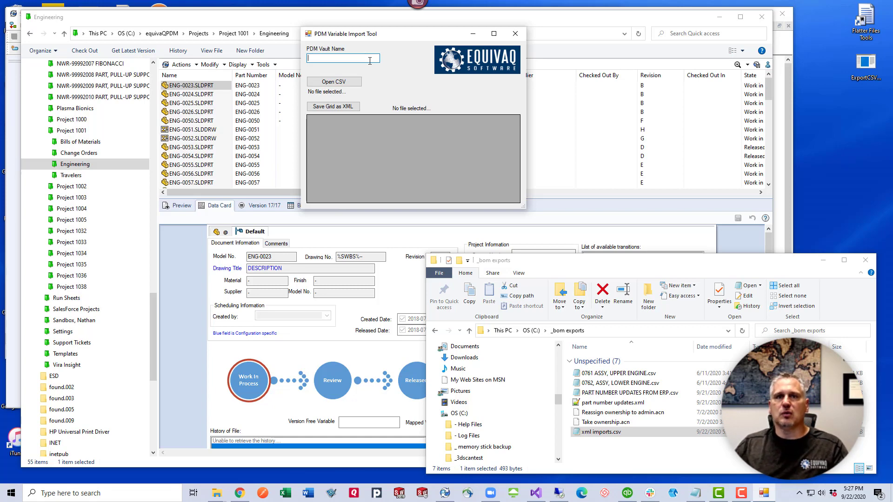
{"action": "type", "text": "EQUIVAQPDM"}
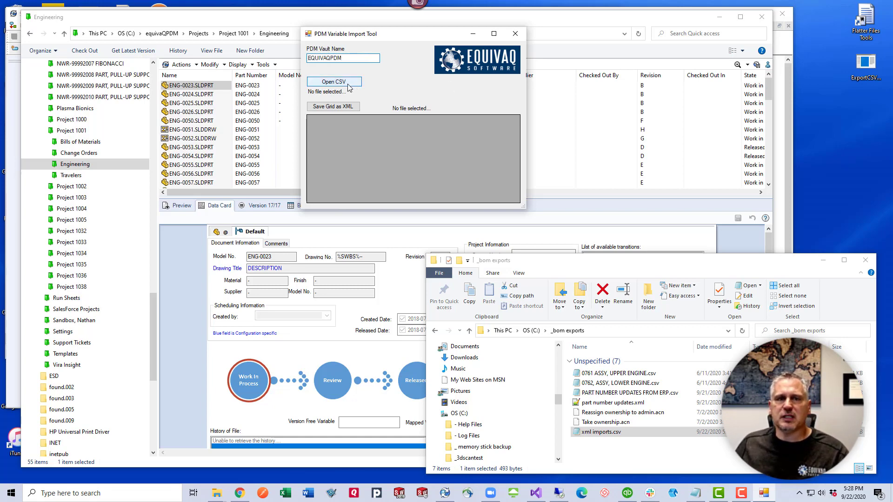
Load xml imports.csv into the grid and copy ENG-0024's supplier PRECISION, INC. to ENG-0050
{"action": "left_click_drag", "start_coordinate": [623, 432], "coordinate": [434, 185]}
{"action": "left_click_drag", "start_coordinate": [525, 210], "coordinate": [707, 235]}
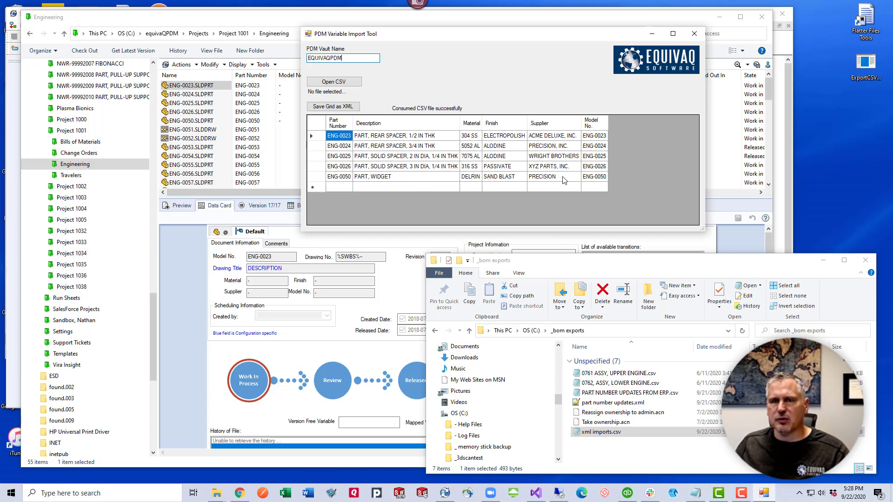
{"action": "left_click", "coordinate": [566, 148]}
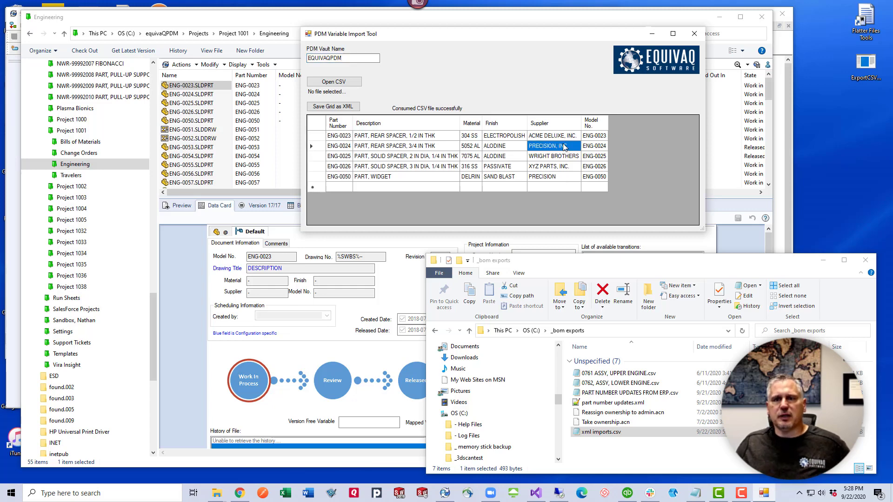
{"action": "left_click", "coordinate": [566, 146]}
{"action": "key", "text": "ctrl+a"}
{"action": "key", "text": "ctrl+c"}
{"action": "key", "text": "Down"}
{"action": "key", "text": "Down"}
{"action": "key", "text": "Down"}
{"action": "key", "text": "ctrl+v"}
{"action": "key", "text": "Down"}
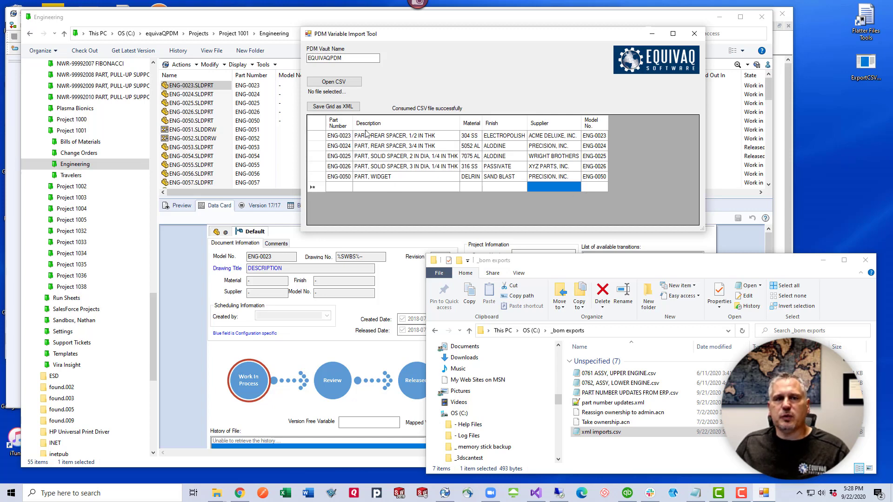
Save the grid as part number updates.xml, replacing the existing file, and minimise the tool
{"action": "left_click", "coordinate": [341, 106]}
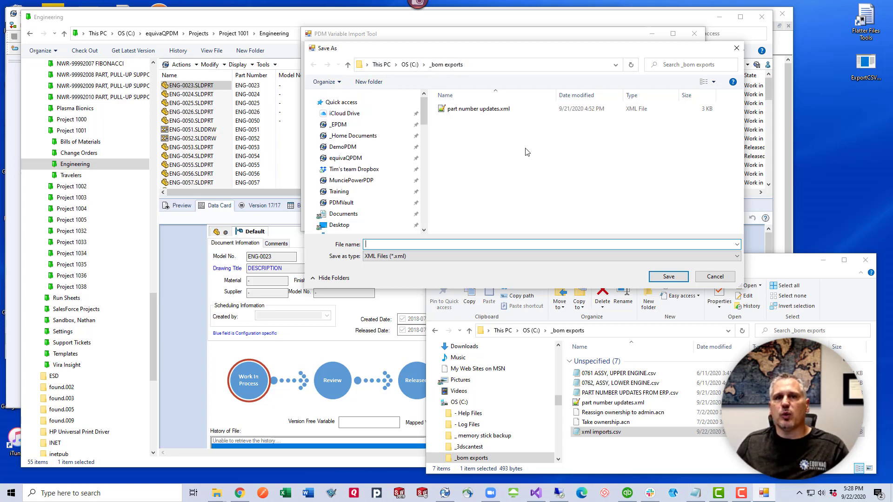
{"action": "left_click", "coordinate": [465, 111]}
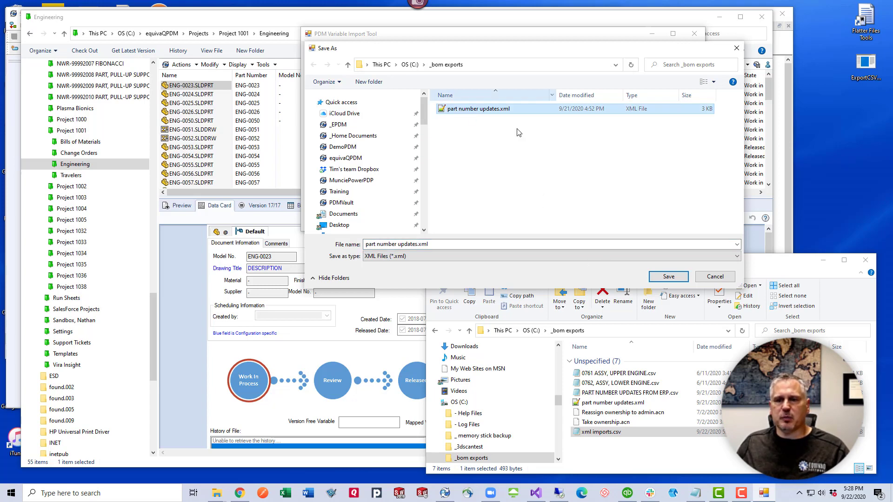
{"action": "left_click", "coordinate": [667, 277]}
{"action": "left_click", "coordinate": [469, 248]}
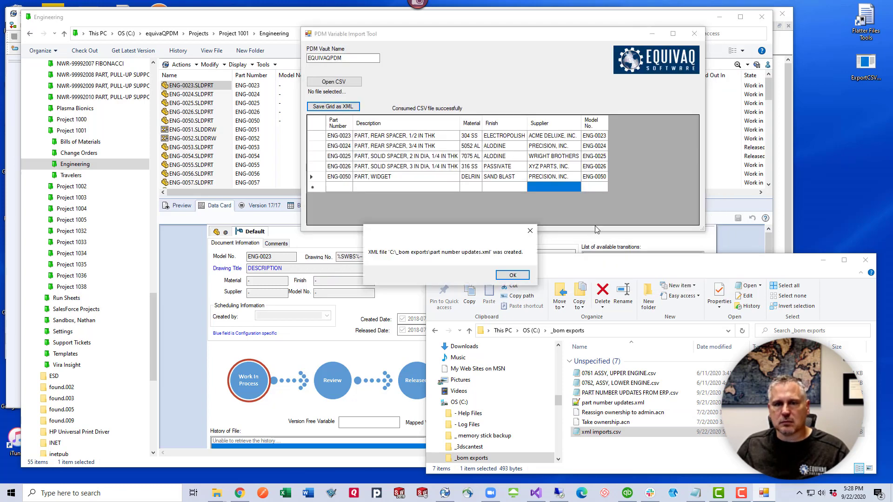
{"action": "left_click", "coordinate": [514, 276]}
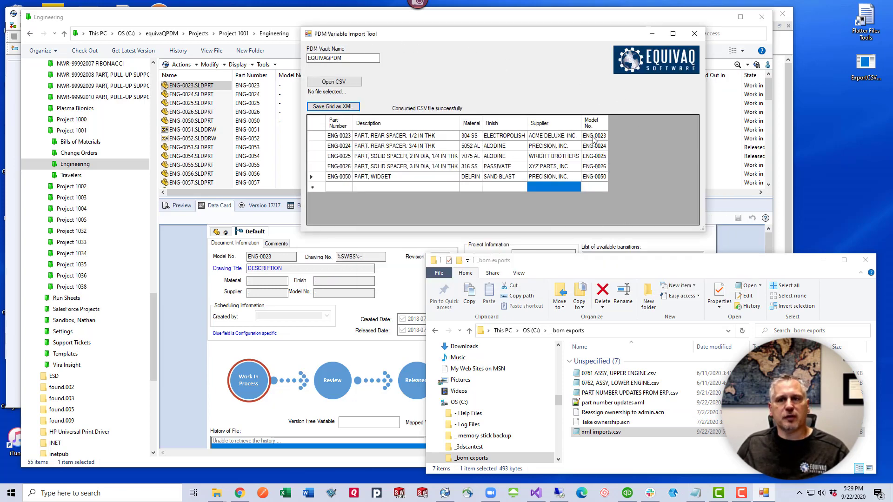
{"action": "left_click", "coordinate": [653, 37]}
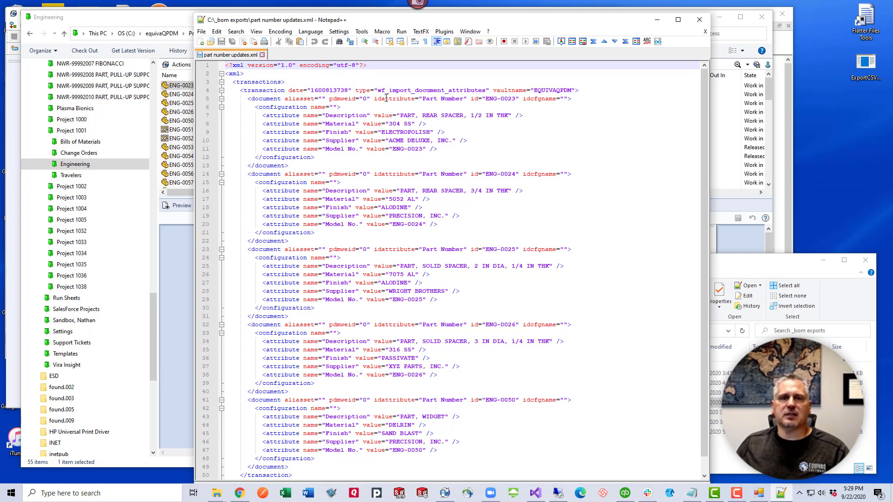
Inspect the first document's aliasset, pdmweid, idattribute, Part Number and ENG-0023 attribute block
{"action": "left_click_drag", "start_coordinate": [291, 92], "coordinate": [553, 92]}
{"action": "left_click", "coordinate": [595, 124]}
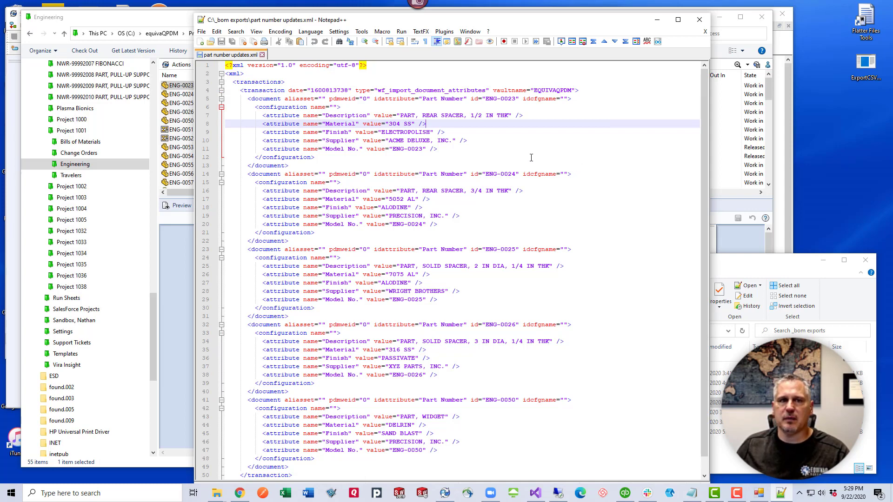
{"action": "left_click_drag", "start_coordinate": [285, 99], "coordinate": [329, 99]}
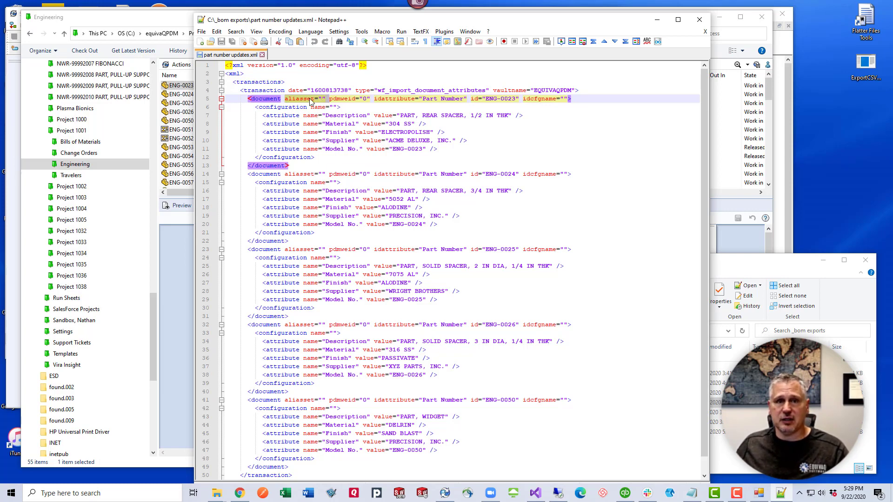
{"action": "left_click", "coordinate": [371, 99]}
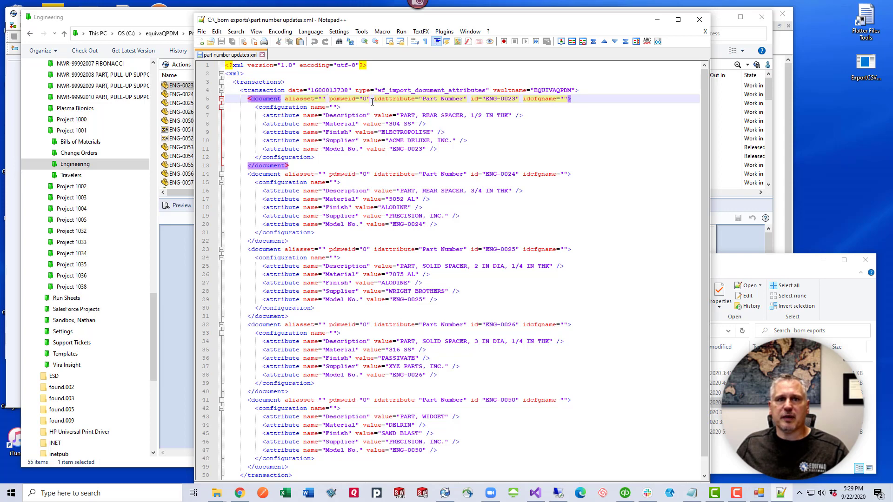
{"action": "left_click_drag", "start_coordinate": [371, 98], "coordinate": [329, 99]}
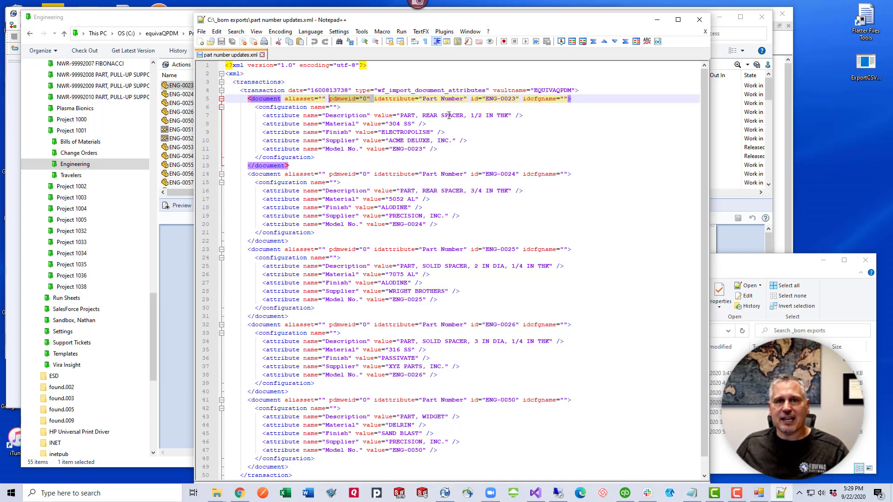
{"action": "double_click", "coordinate": [394, 99]}
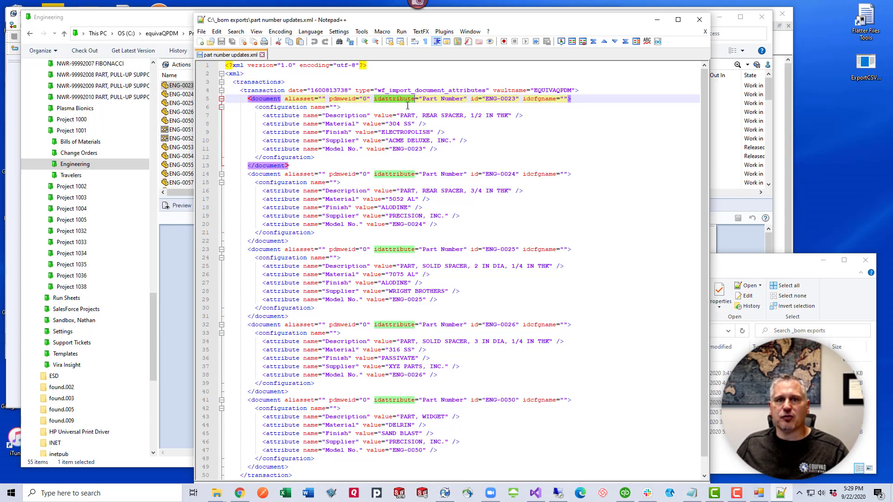
{"action": "left_click_drag", "start_coordinate": [419, 99], "coordinate": [516, 100]}
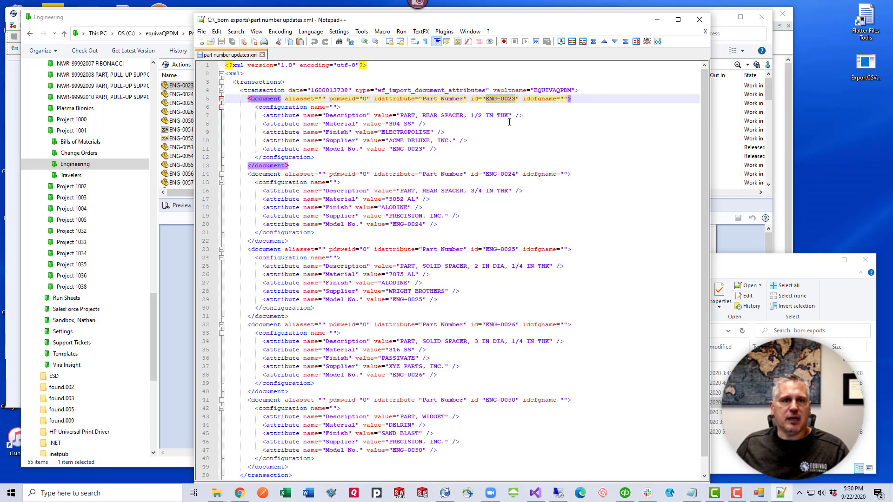
{"action": "left_click_drag", "start_coordinate": [264, 115], "coordinate": [474, 154]}
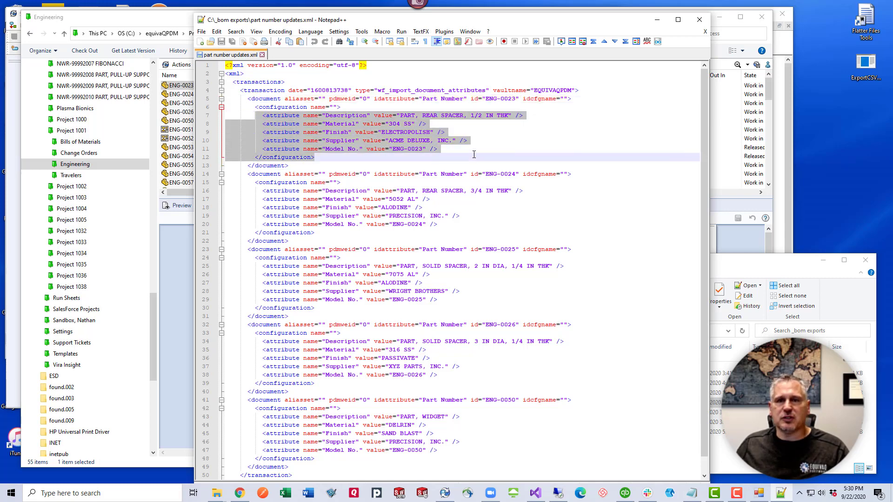
{"action": "left_click", "coordinate": [535, 188]}
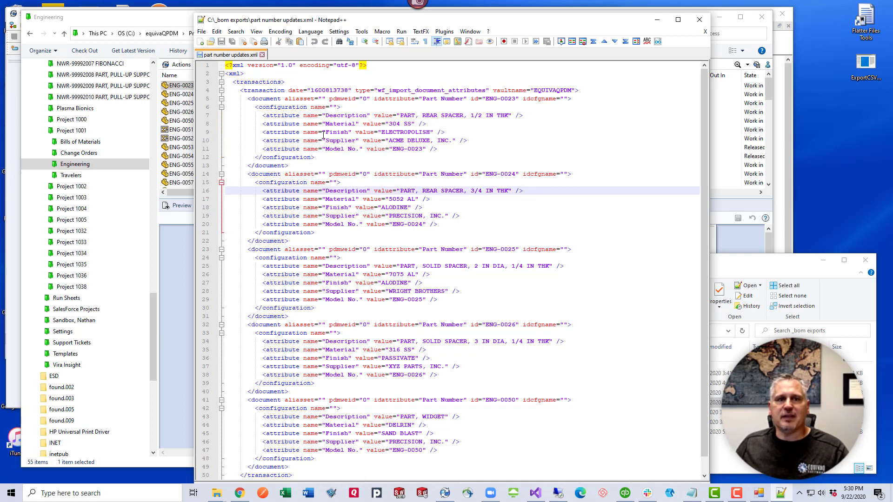
Close the XML, copy part number updates.xml into the epdmXML import folder, and minimise it
{"action": "left_click", "coordinate": [699, 21]}
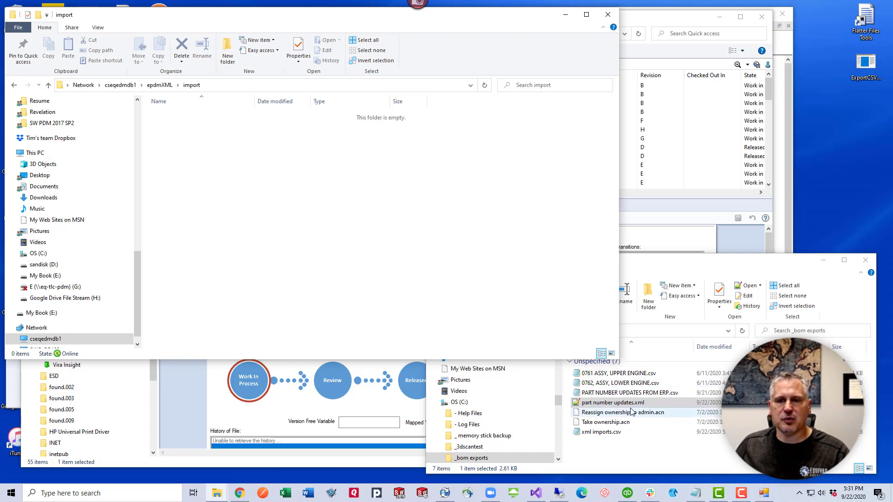
{"action": "left_click", "coordinate": [625, 404]}
{"action": "left_click_drag", "start_coordinate": [624, 404], "coordinate": [275, 183]}
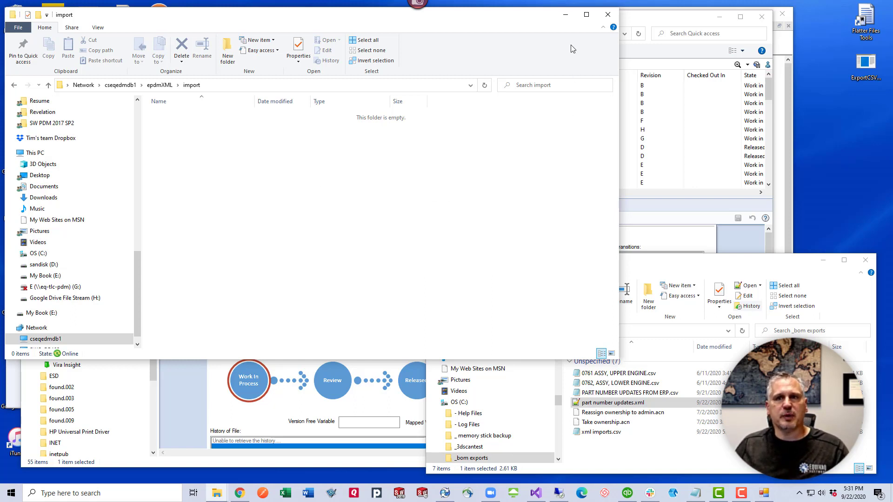
{"action": "left_click", "coordinate": [565, 15]}
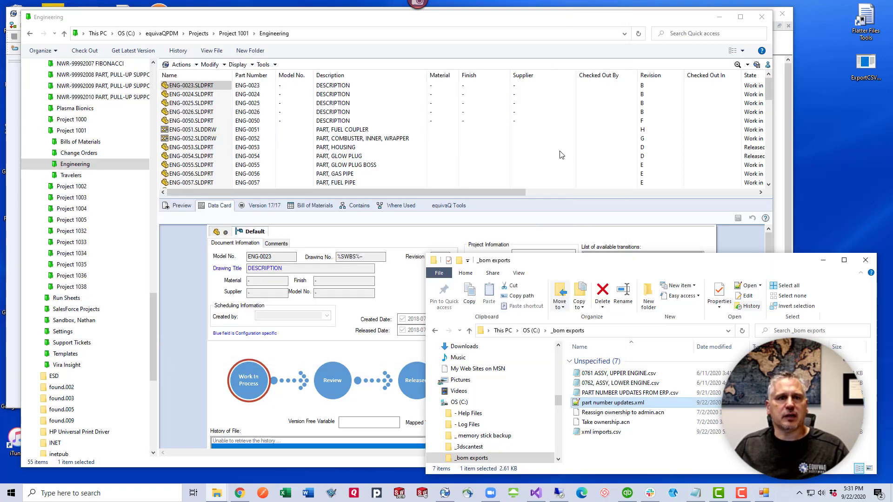
Check the Import Datacard Variables rule's C:\epdmXML\import\ path and empty alias set, then cancel
{"action": "left_click", "coordinate": [445, 493]}
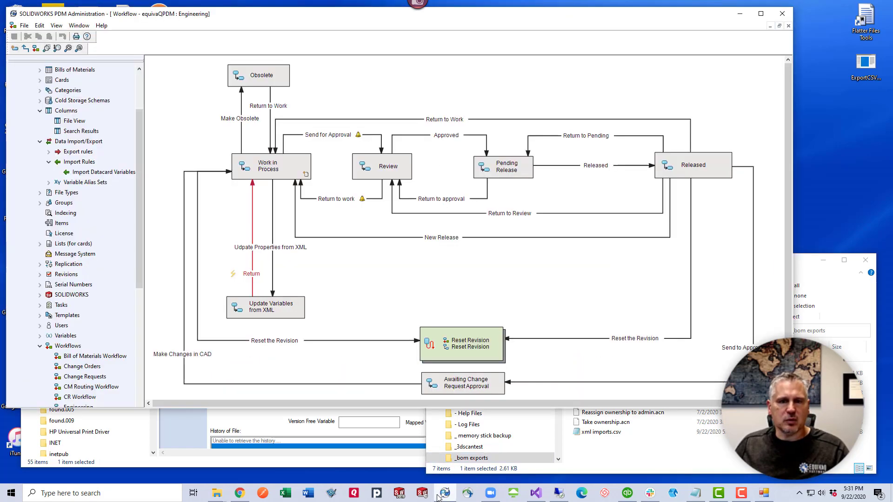
{"action": "double_click", "coordinate": [100, 172]}
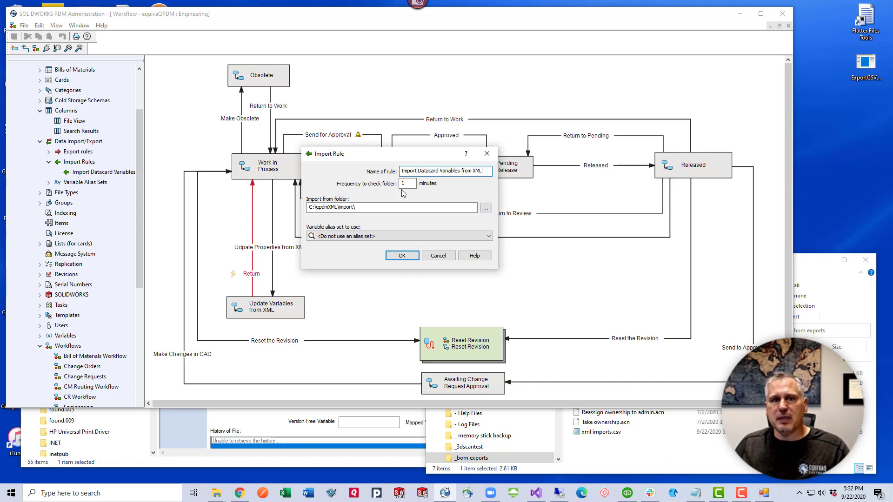
{"action": "double_click", "coordinate": [351, 208]}
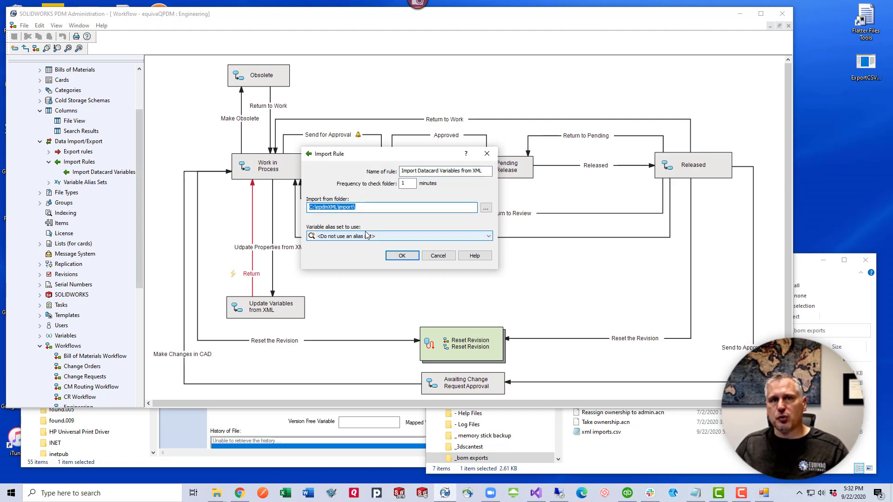
{"action": "left_click", "coordinate": [385, 207]}
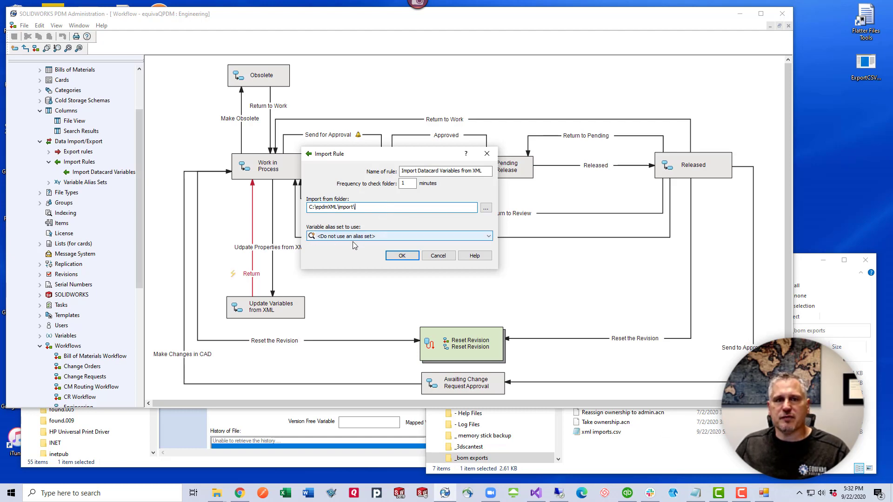
{"action": "left_click", "coordinate": [398, 238]}
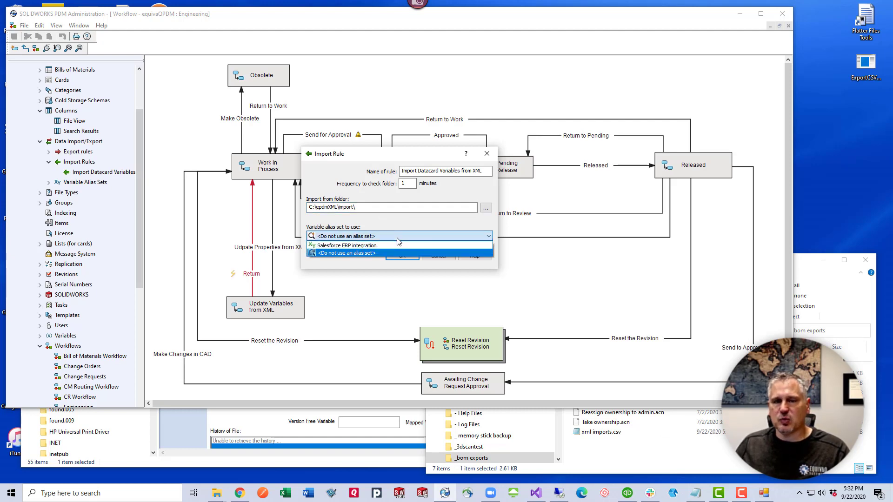
{"action": "left_click", "coordinate": [398, 241]}
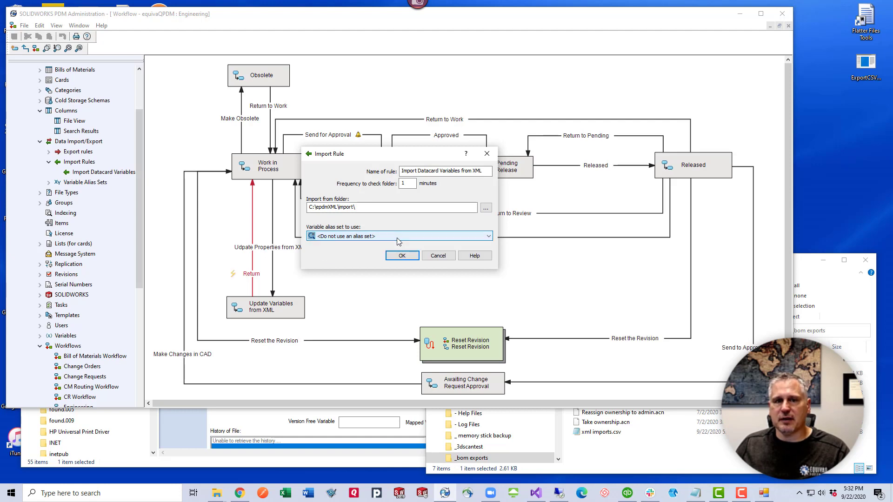
{"action": "left_click", "coordinate": [440, 257]}
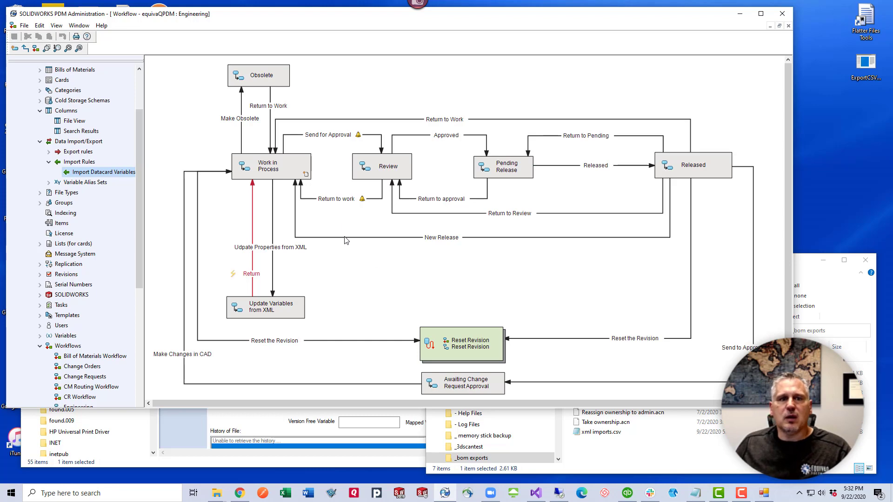
Check the Work in Process state and glance at the vault's Engineering data card
{"action": "left_click", "coordinate": [294, 169]}
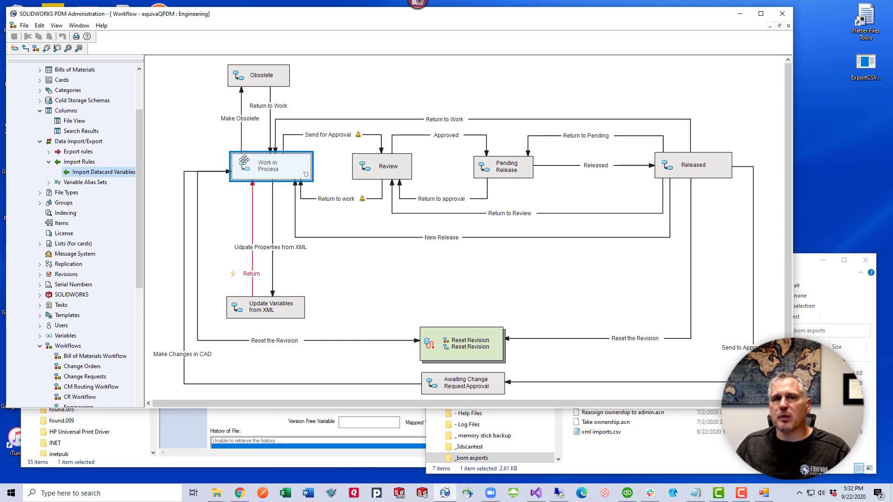
{"action": "left_click", "coordinate": [288, 191]}
{"action": "left_click", "coordinate": [306, 463]}
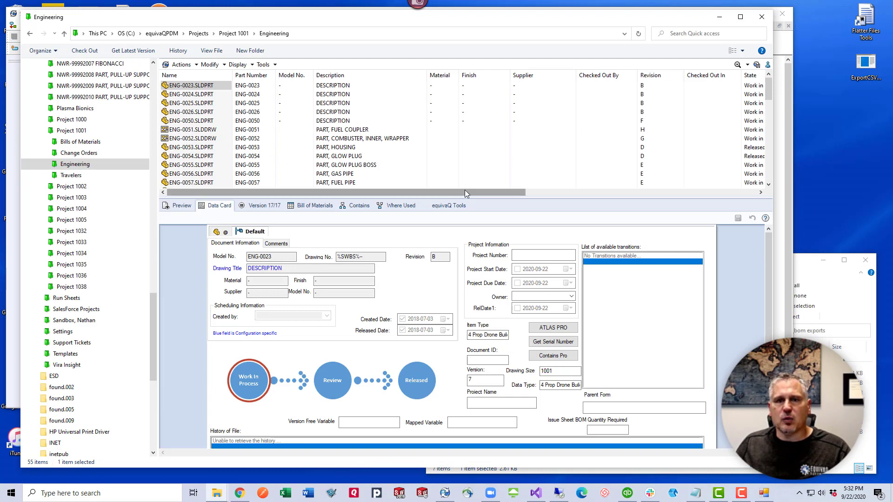
{"action": "mouse_move", "coordinate": [488, 192]}
{"action": "left_mouse_down"}
{"action": "mouse_move", "coordinate": [576, 192]}
{"action": "mouse_move", "coordinate": [500, 192]}
{"action": "left_mouse_up"}
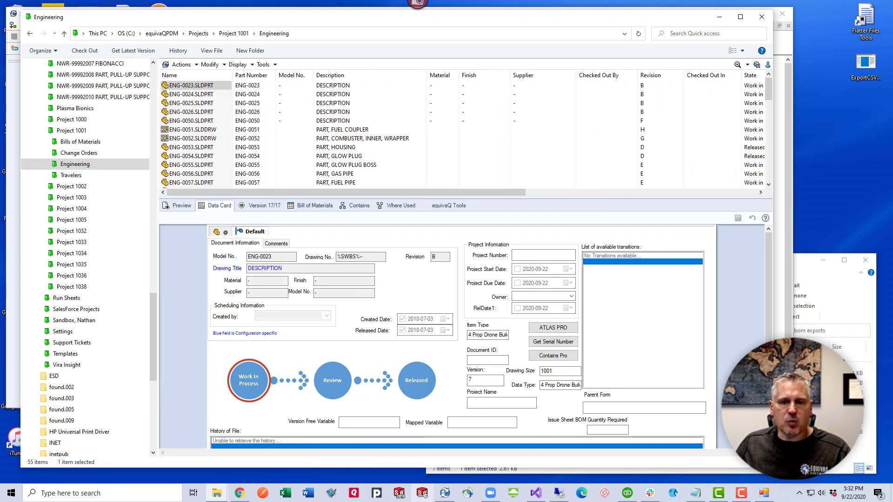
{"action": "left_click", "coordinate": [445, 494]}
Select the Udpate Properties from XML transition between Work in Process and Update Variables from XML
{"action": "left_click", "coordinate": [275, 178]}
{"action": "left_click", "coordinate": [273, 192]}
{"action": "left_click", "coordinate": [278, 255]}
{"action": "left_click", "coordinate": [275, 302]}
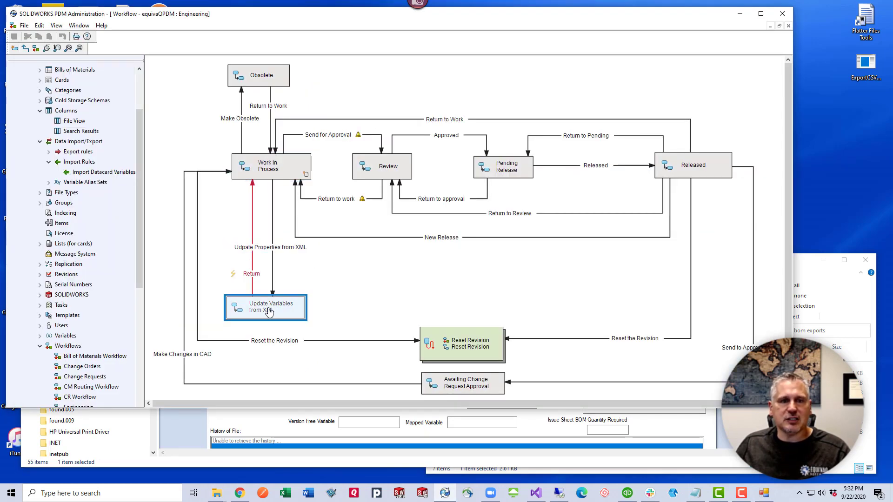
{"action": "left_click", "coordinate": [247, 271]}
{"action": "left_click", "coordinate": [251, 176]}
{"action": "left_click", "coordinate": [277, 247]}
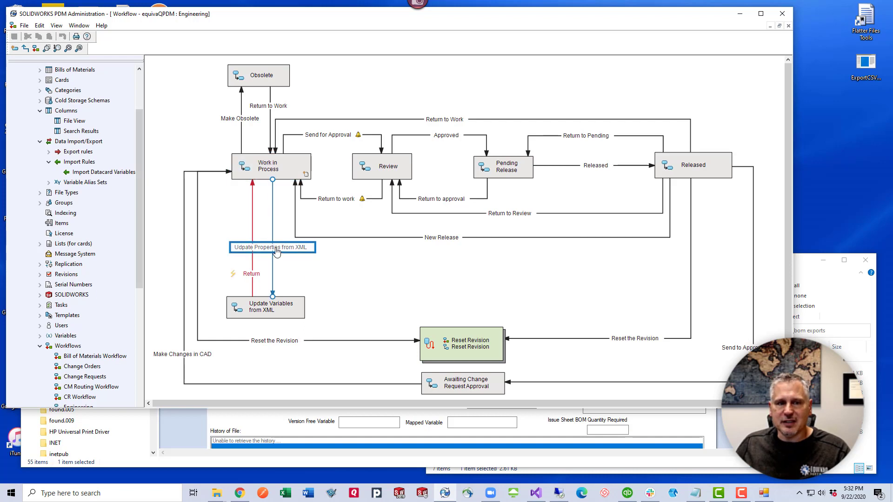
Review the transition's conditions, its Import data from XML action and filename wildcard, closing without changes
{"action": "double_click", "coordinate": [312, 250]}
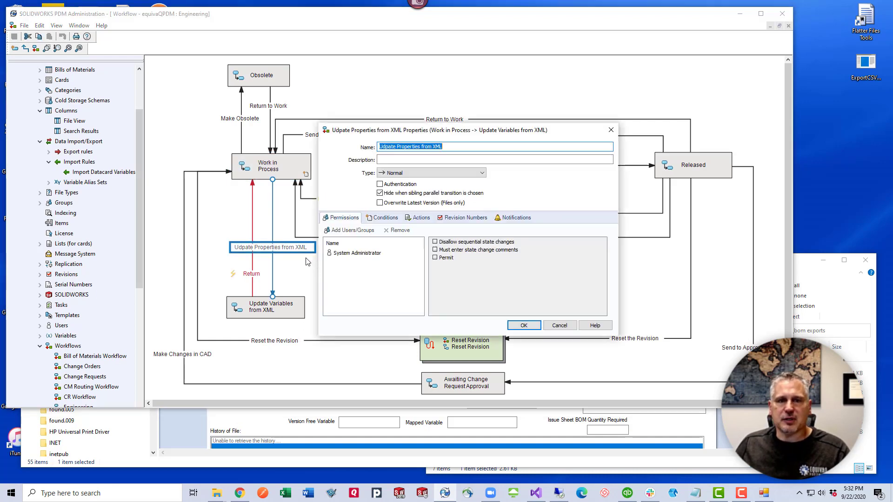
{"action": "left_click", "coordinate": [385, 217]}
{"action": "left_click", "coordinate": [418, 218]}
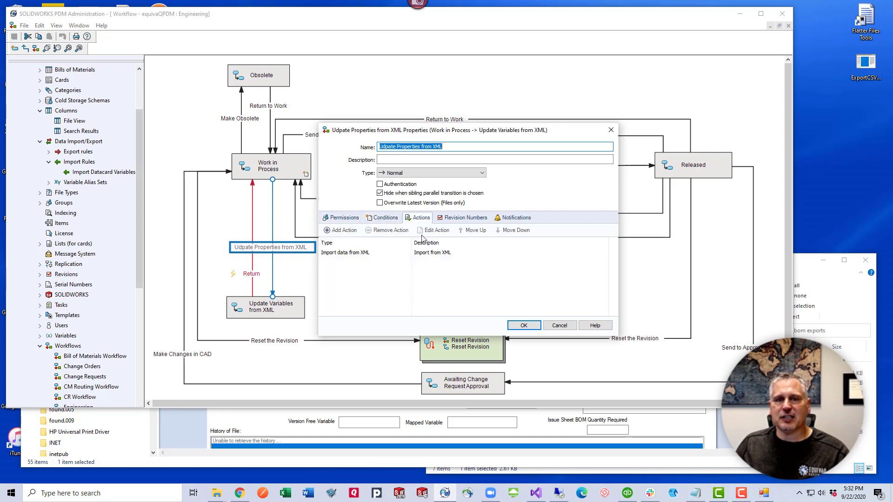
{"action": "double_click", "coordinate": [402, 257]}
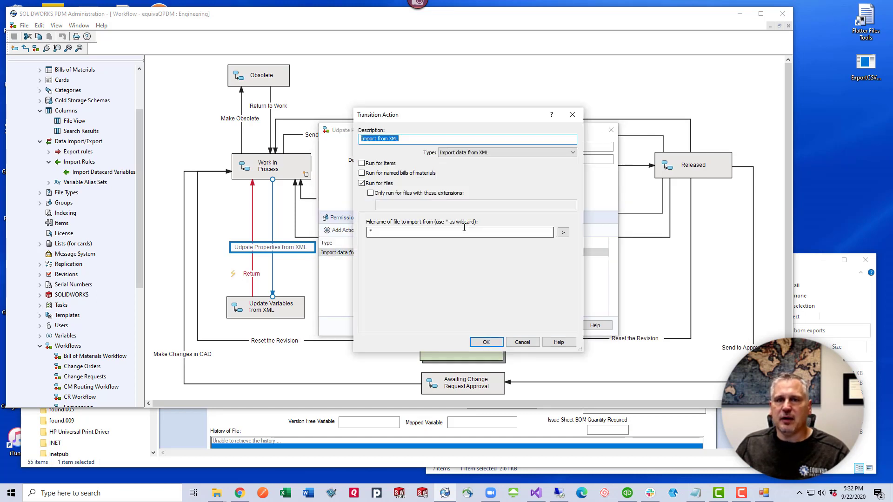
{"action": "left_click", "coordinate": [448, 154]}
{"action": "left_click", "coordinate": [454, 155]}
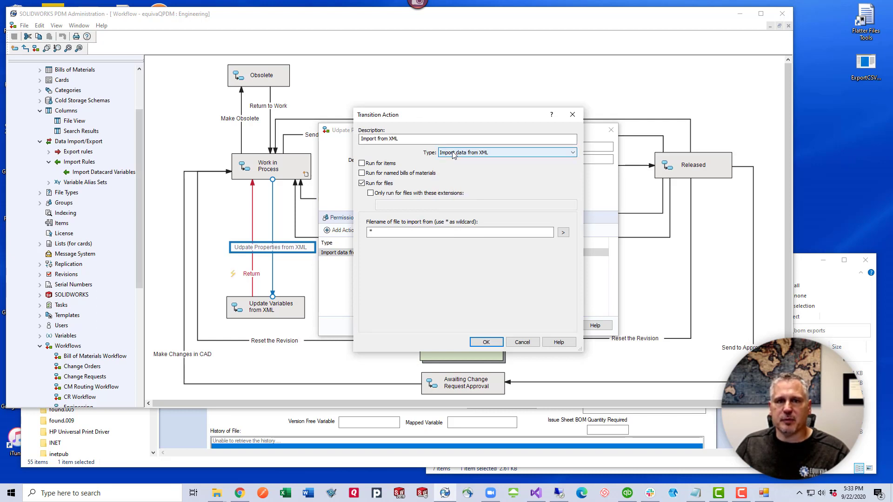
{"action": "left_click", "coordinate": [382, 232]}
{"action": "left_click", "coordinate": [486, 342]}
{"action": "left_click", "coordinate": [252, 274]}
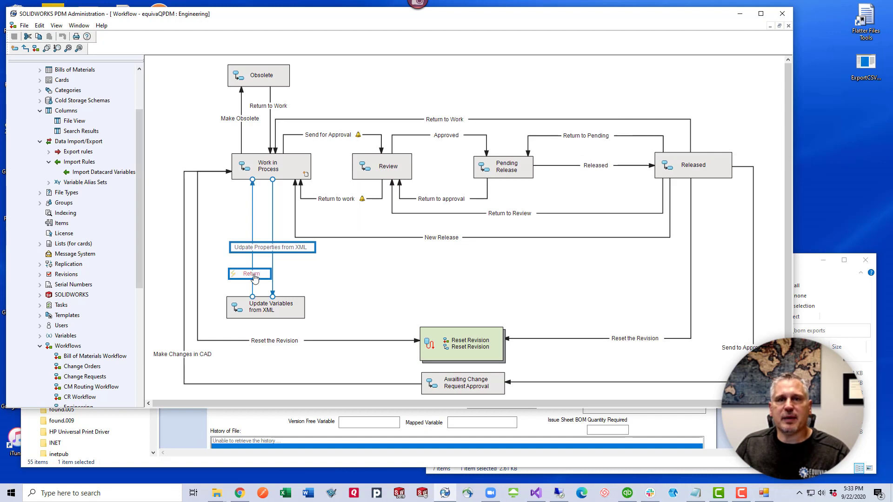
Select the Work in Process state, clear the selection, and return to the Engineering vault window
{"action": "left_click", "coordinate": [266, 166]}
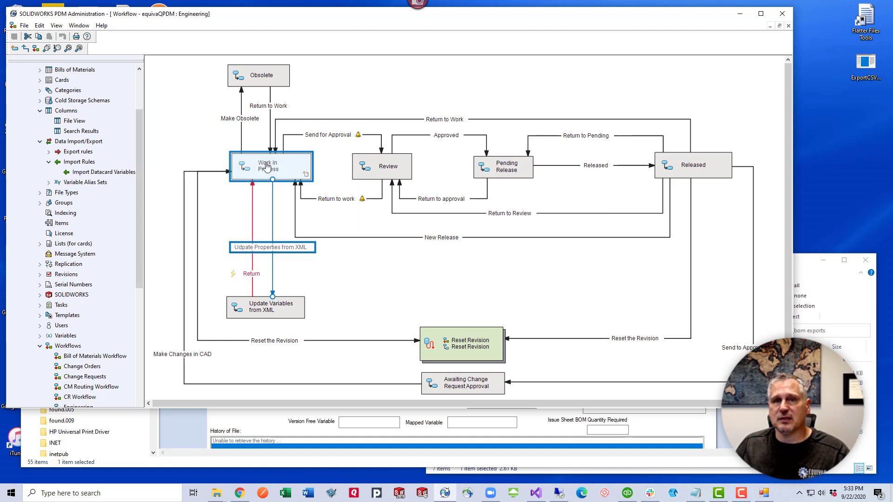
{"action": "left_click", "coordinate": [344, 310]}
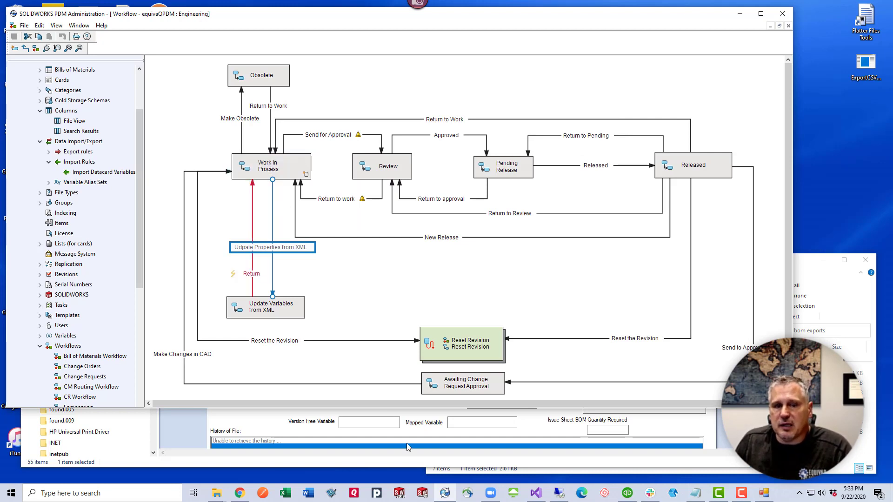
{"action": "left_click", "coordinate": [424, 458]}
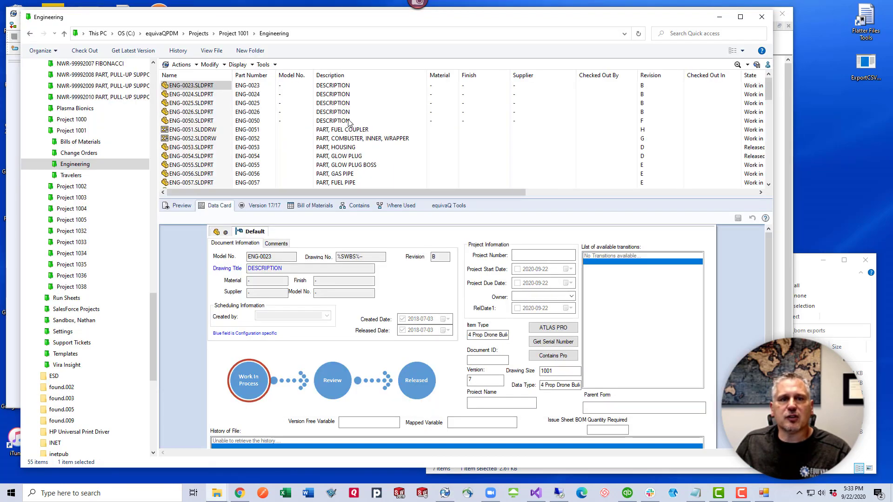
Show ENG-0023.SLDPRT's Default data card, checking Model No. ENG-0023 and Drawing Title DESCRIPTION
{"action": "left_click", "coordinate": [222, 88], "text": "ctrl"}
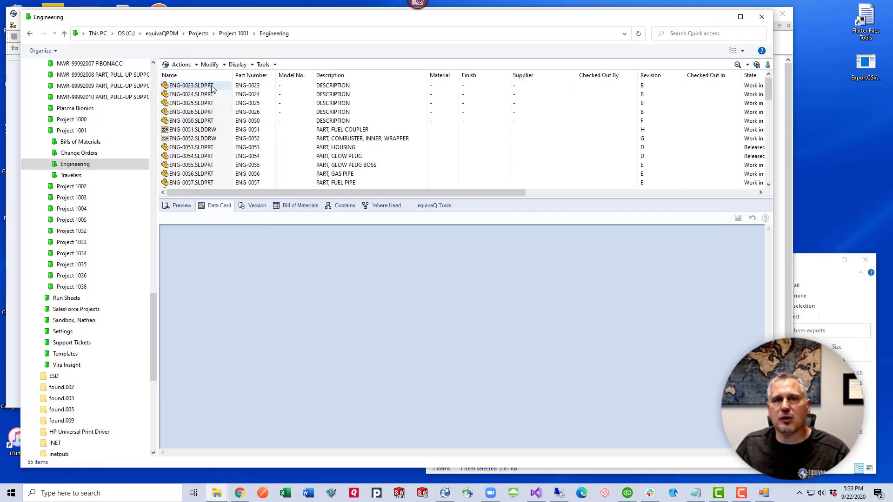
{"action": "left_click", "coordinate": [220, 87]}
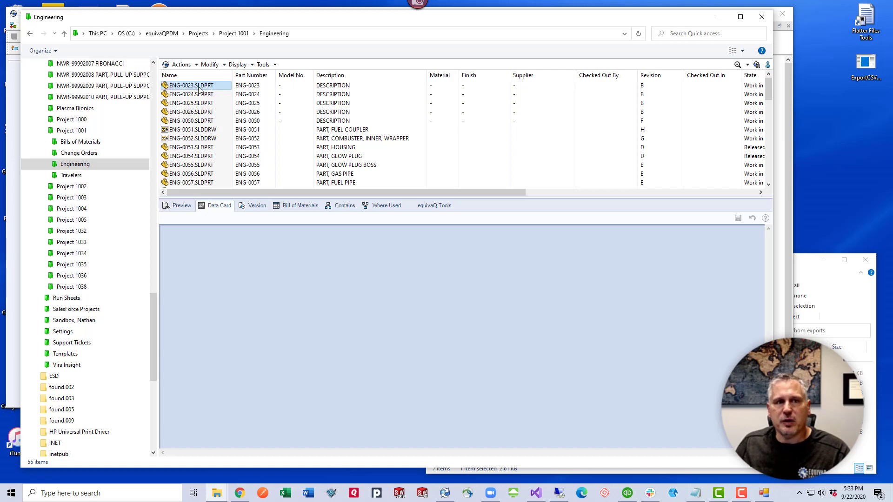
{"action": "left_click", "coordinate": [203, 89]}
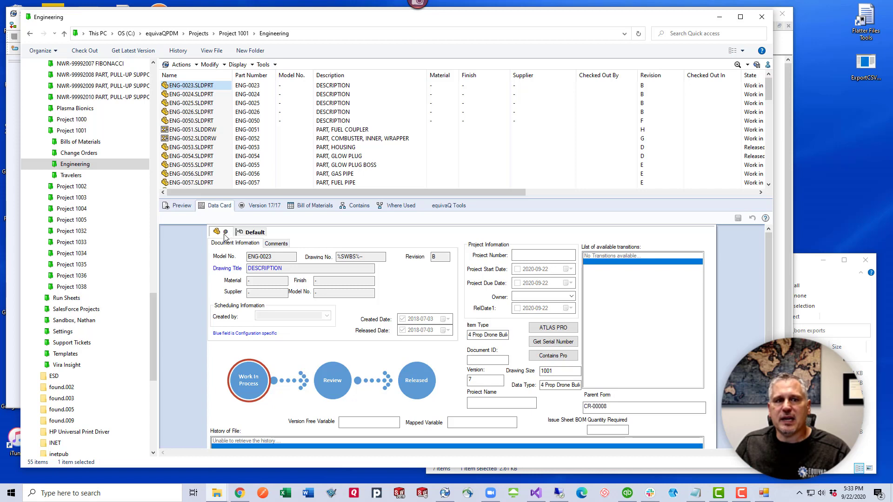
{"action": "left_click", "coordinate": [245, 235]}
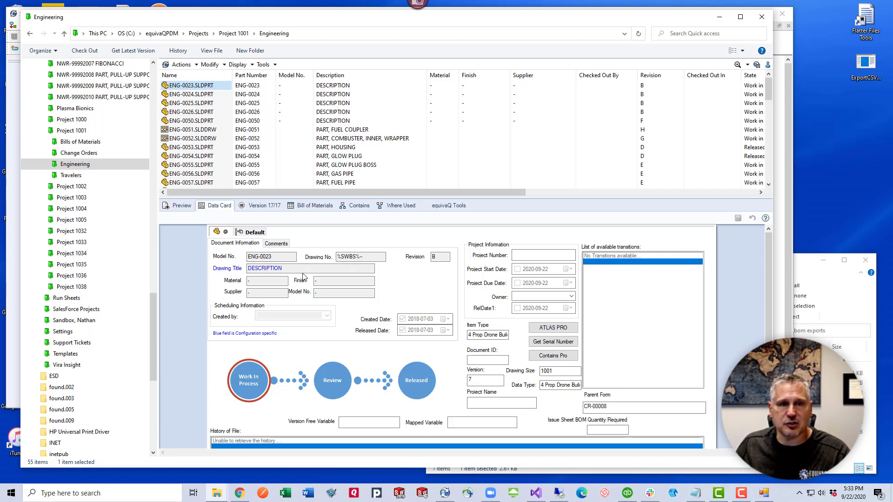
{"action": "left_click", "coordinate": [224, 232]}
{"action": "left_click", "coordinate": [274, 261]}
{"action": "double_click", "coordinate": [279, 257]}
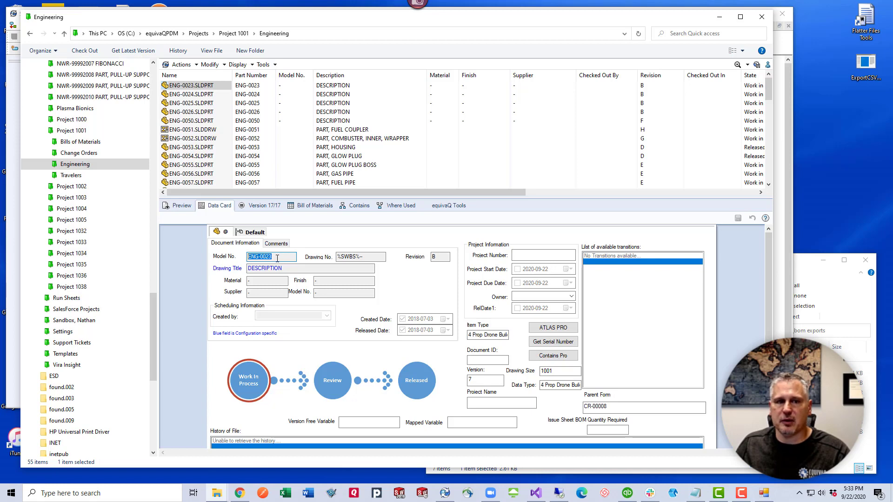
{"action": "double_click", "coordinate": [263, 269]}
Note the empty Finish and placeholder Material fields, then select ENG-0023 through ENG-0050
{"action": "left_click", "coordinate": [257, 279]}
{"action": "left_click", "coordinate": [331, 281]}
{"action": "left_click", "coordinate": [331, 293]}
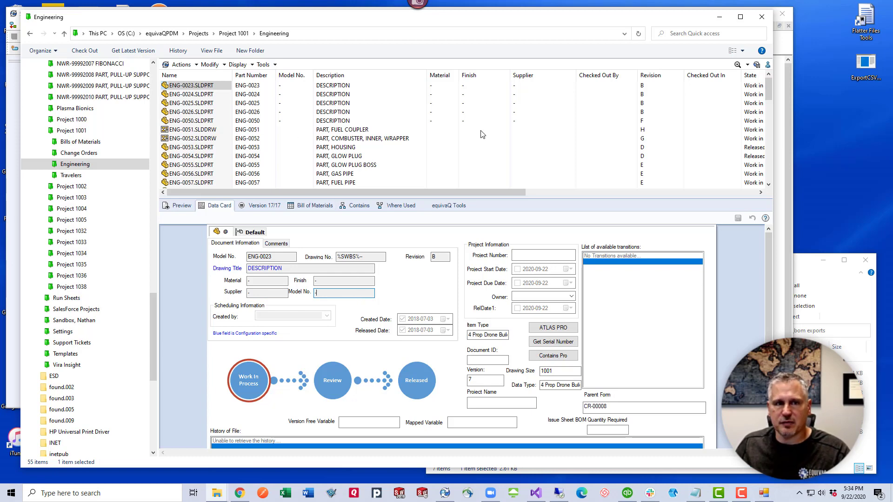
{"action": "left_click", "coordinate": [249, 232]}
{"action": "left_click", "coordinate": [296, 270]}
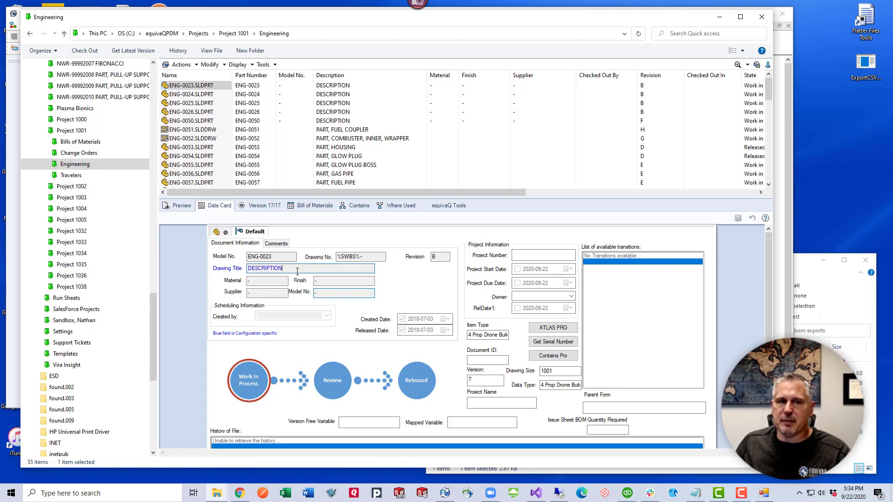
{"action": "left_click", "coordinate": [273, 282]}
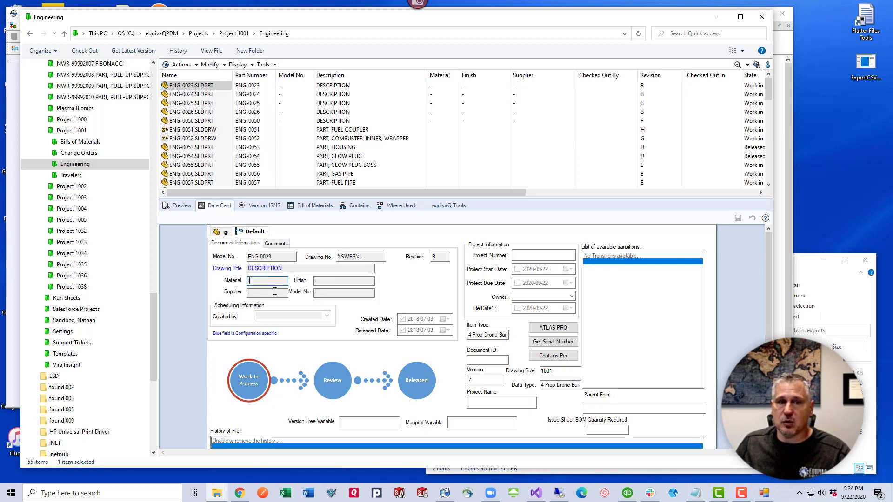
{"action": "left_click", "coordinate": [344, 293]}
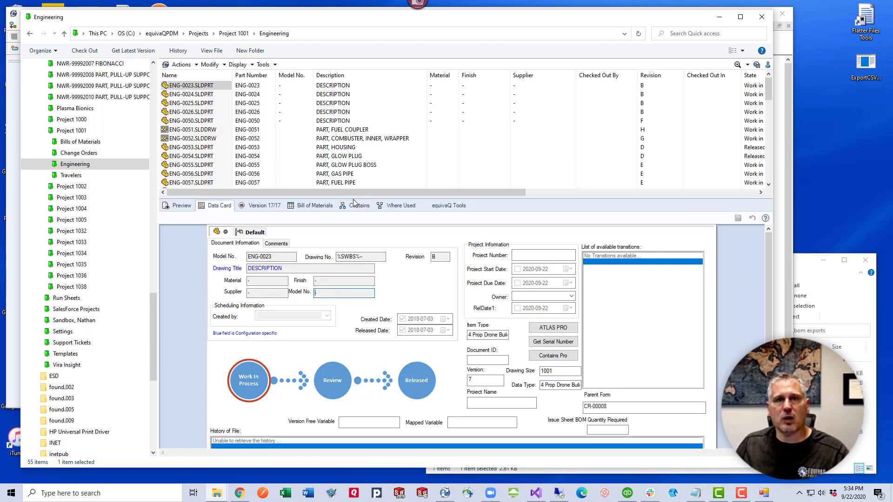
{"action": "left_click", "coordinate": [342, 122], "text": "shift"}
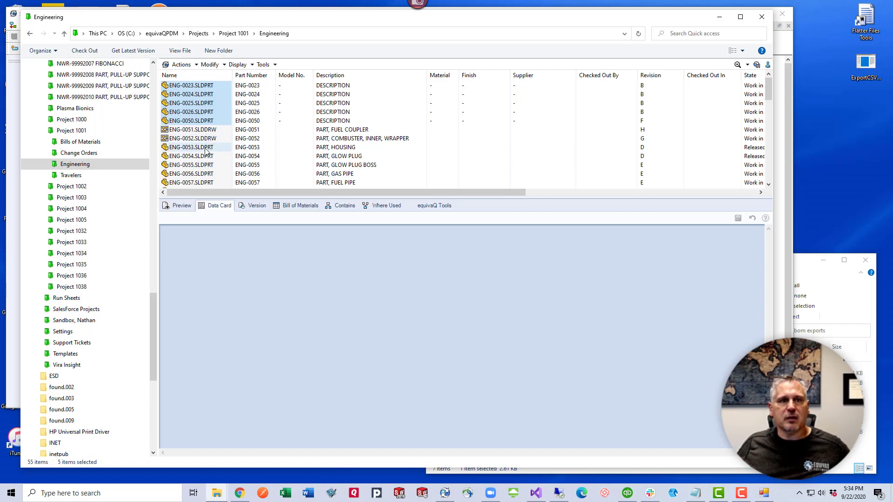
Add ENG-0053 through ENG-0056 to the selection and run Change State > Update Properties from XML
{"action": "mouse_move", "coordinate": [202, 160]}
{"action": "left_mouse_down", "text": "ctrl"}
{"action": "mouse_move", "coordinate": [207, 182]}
{"action": "mouse_move", "coordinate": [209, 174]}
{"action": "left_mouse_up", "text": "ctrl"}
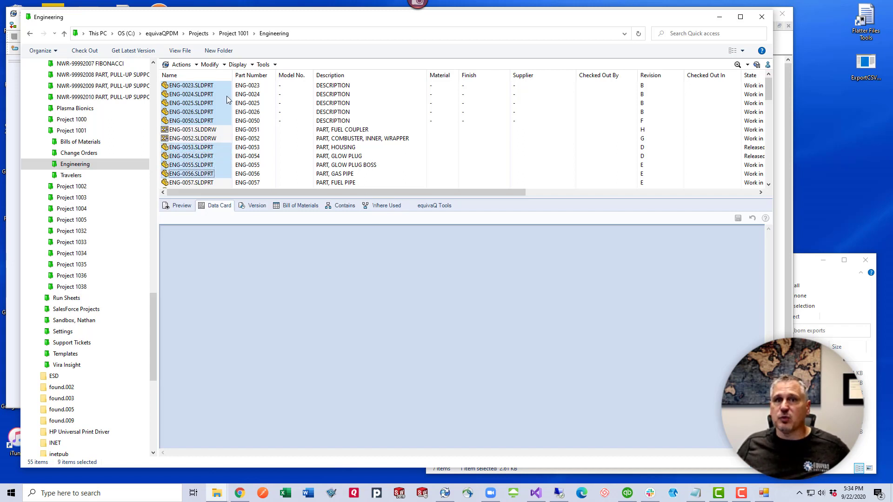
{"action": "left_click_drag", "start_coordinate": [212, 103], "coordinate": [212, 105]}
{"action": "right_click", "coordinate": [211, 102]}
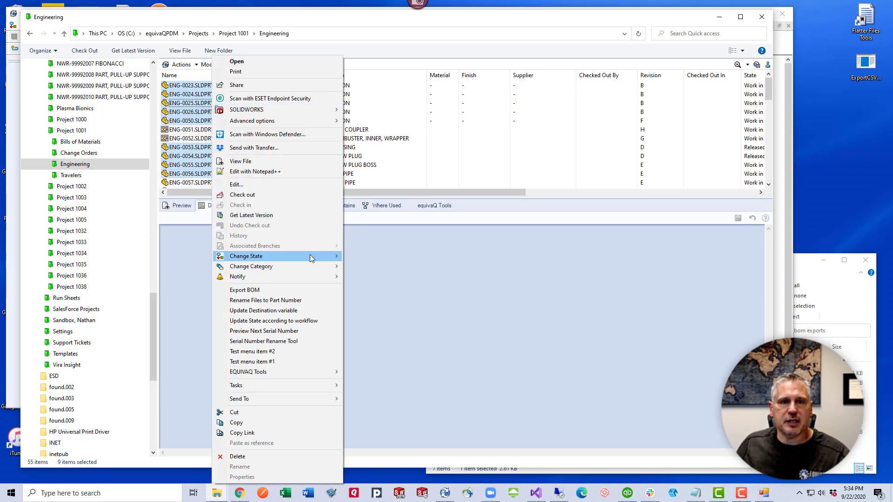
{"action": "mouse_move", "coordinate": [317, 255]}
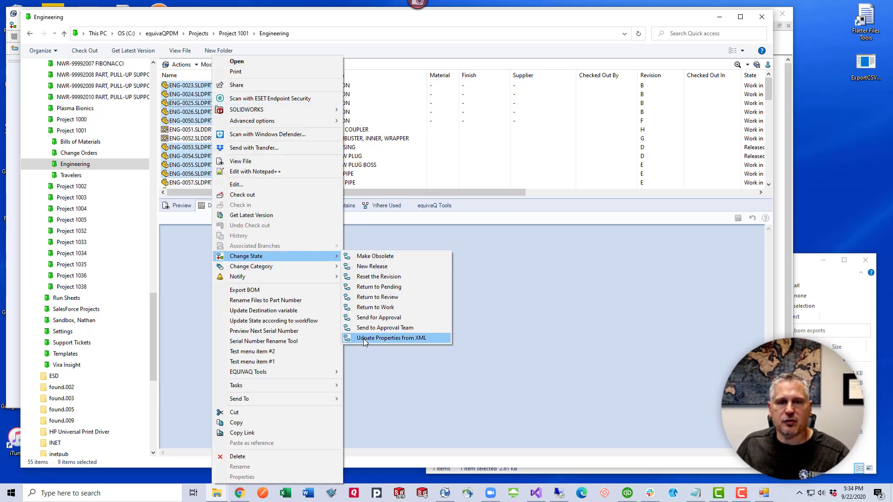
{"action": "left_click", "coordinate": [431, 337]}
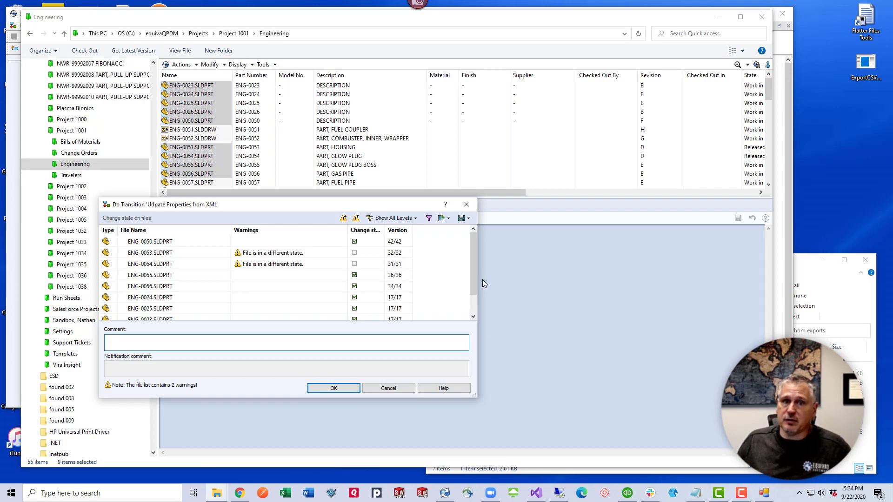
Enlarge the Do Transition dialog, paste the comment 'Update data from XML import rules rocks!' and confirm
{"action": "left_click_drag", "start_coordinate": [482, 282], "coordinate": [504, 283]}
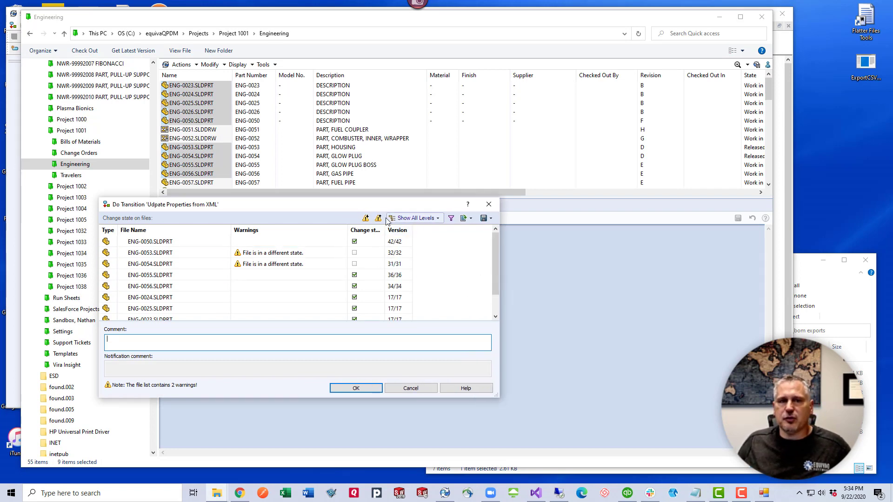
{"action": "left_click_drag", "start_coordinate": [386, 205], "coordinate": [520, 120]}
{"action": "left_click_drag", "start_coordinate": [635, 312], "coordinate": [675, 344]}
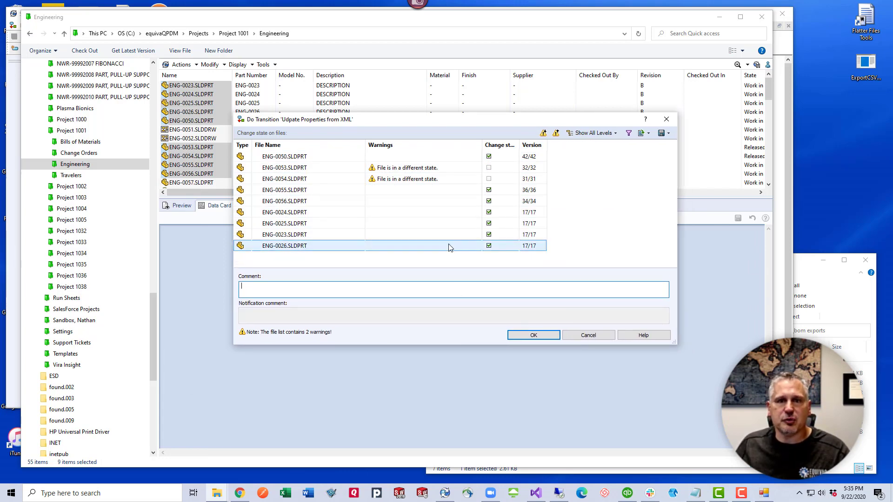
{"action": "left_click", "coordinate": [421, 179]}
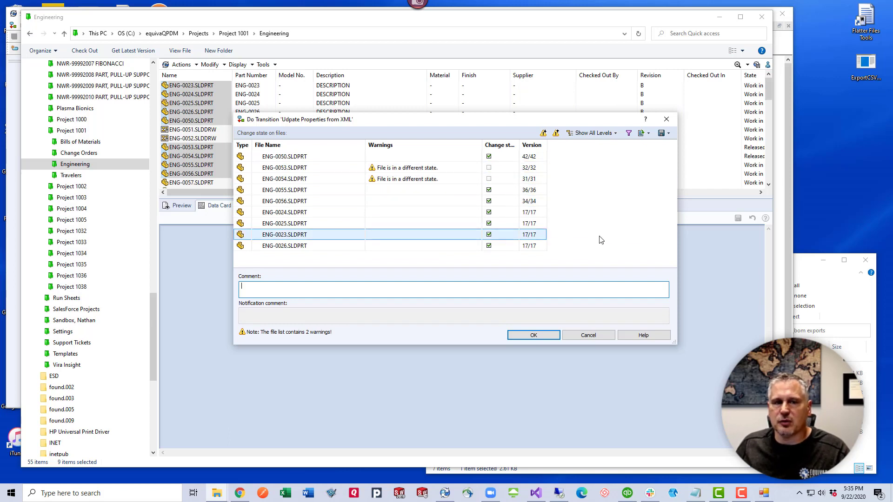
{"action": "type", "text": "Update data from XML import rules rocks!"}
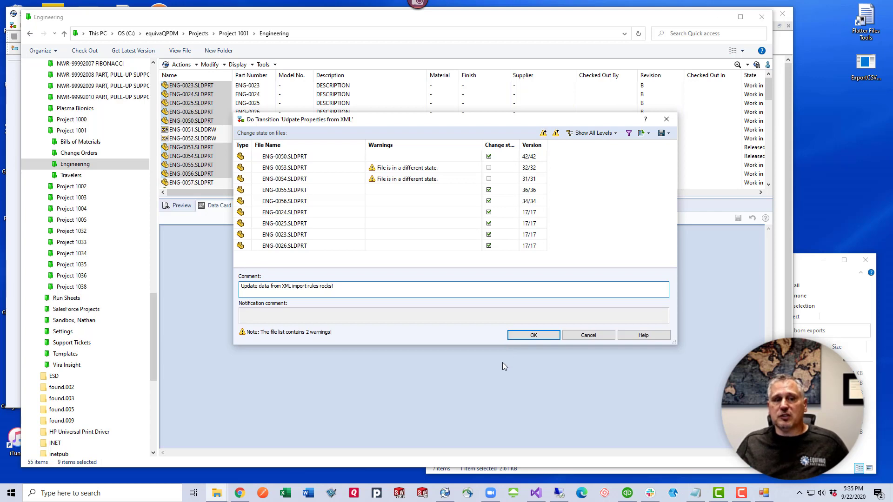
{"action": "left_click", "coordinate": [535, 335]}
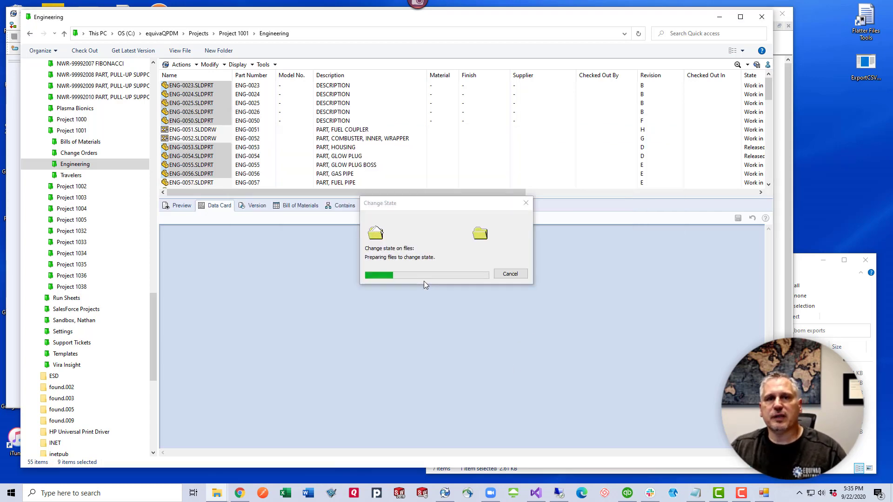